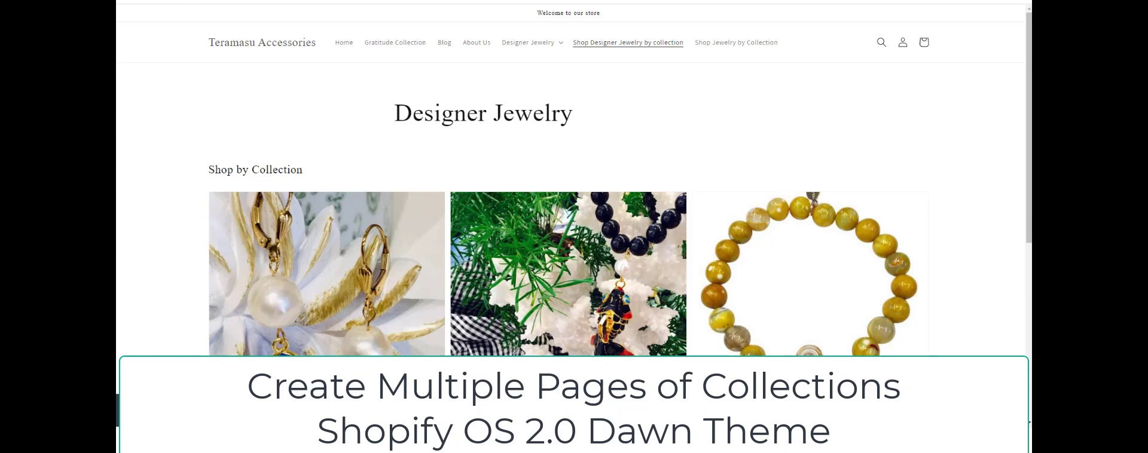
pyautogui.scroll(-2, 193, 96)
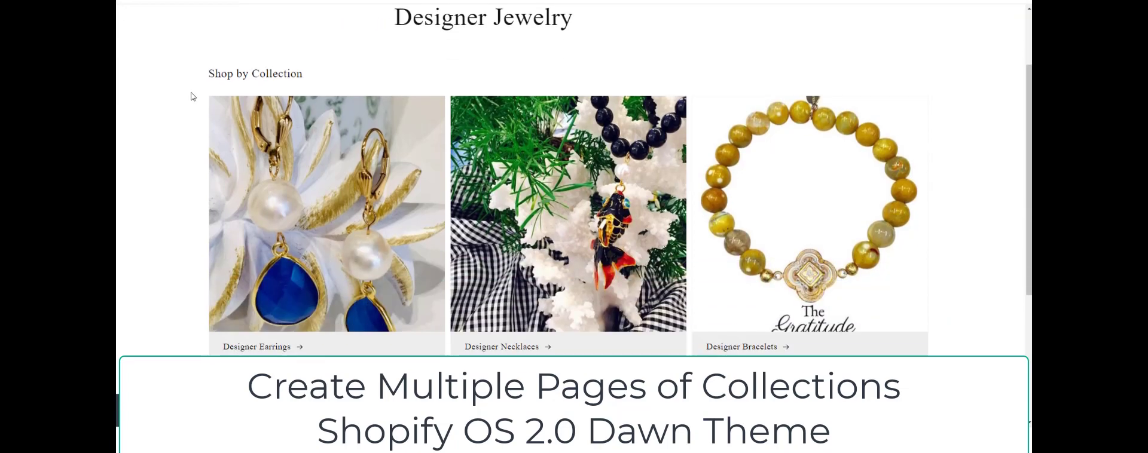
pyautogui.scroll(2, 193, 96)
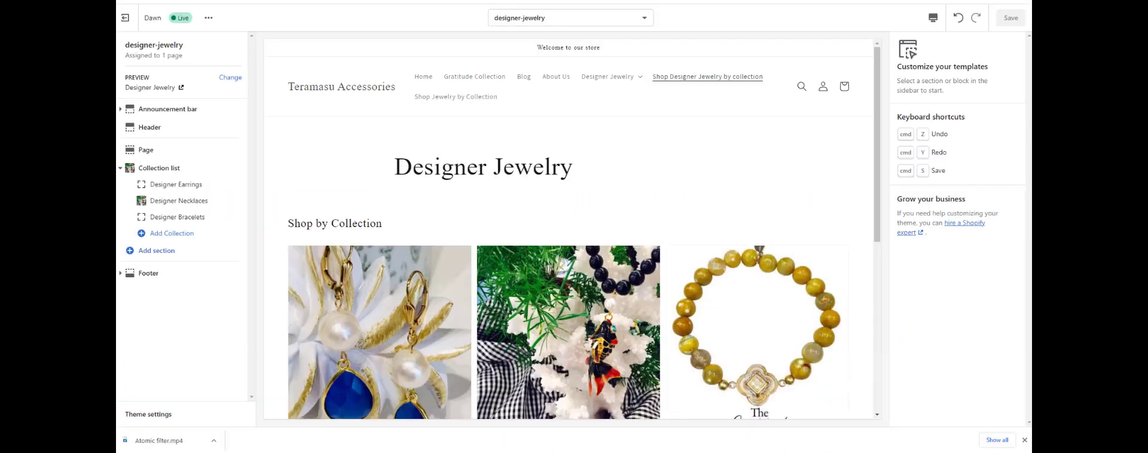
# Step: Create a new page template named Jewelry Collections, based on the default page
pyautogui.click(572, 23)
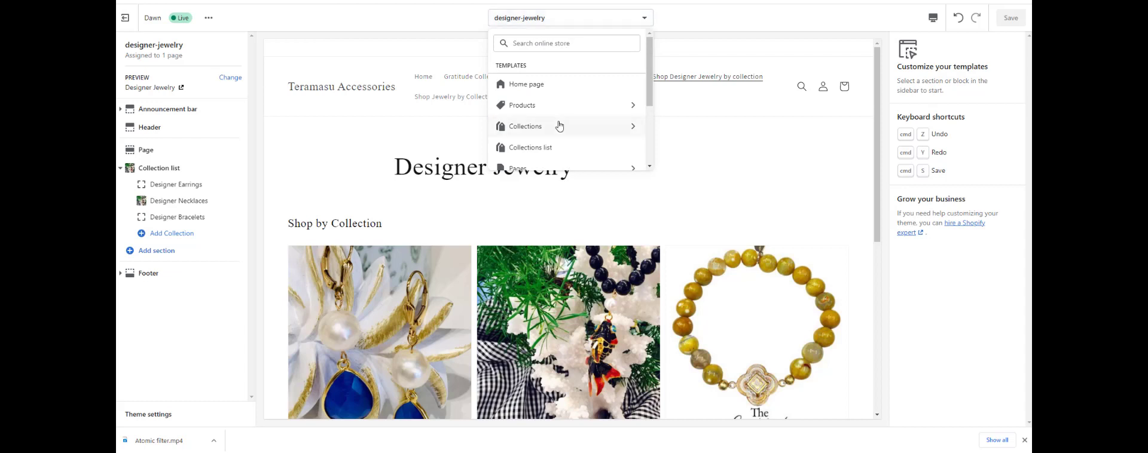
pyautogui.scroll(-1, 562, 131)
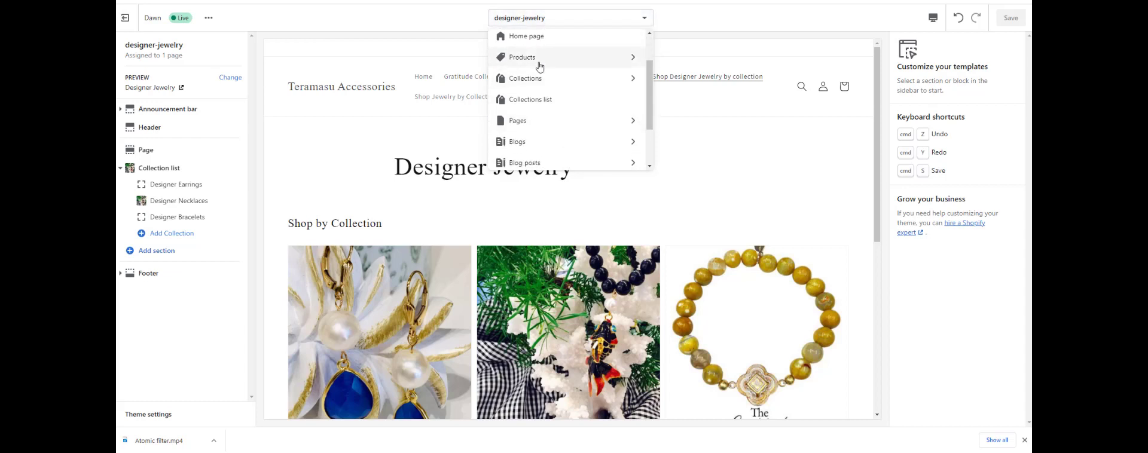
pyautogui.click(535, 120)
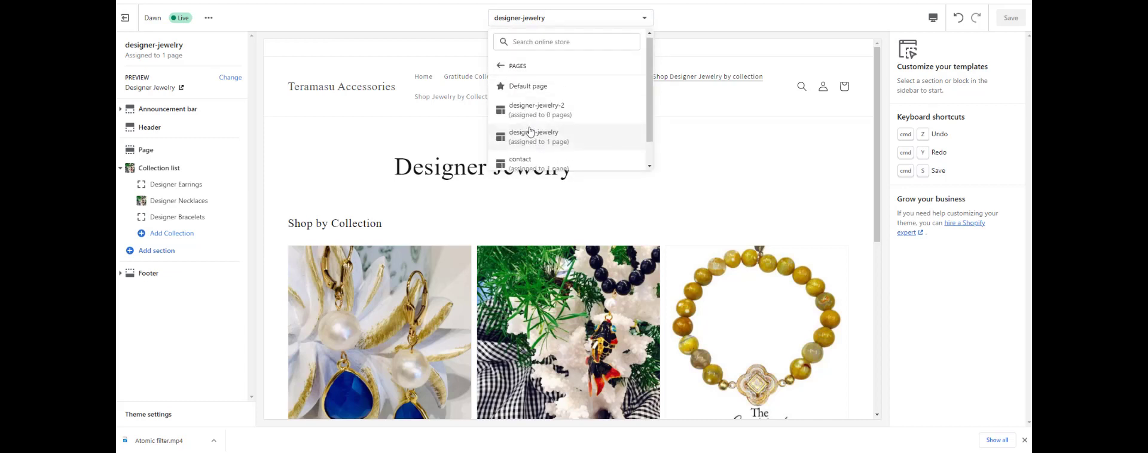
pyautogui.scroll(-1, 531, 142)
pyautogui.click(532, 160)
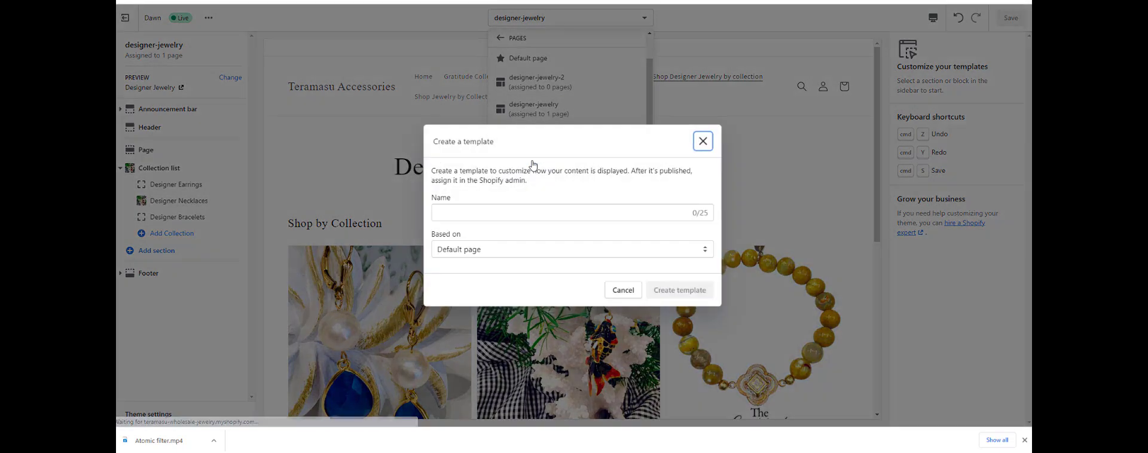
pyautogui.click(502, 216)
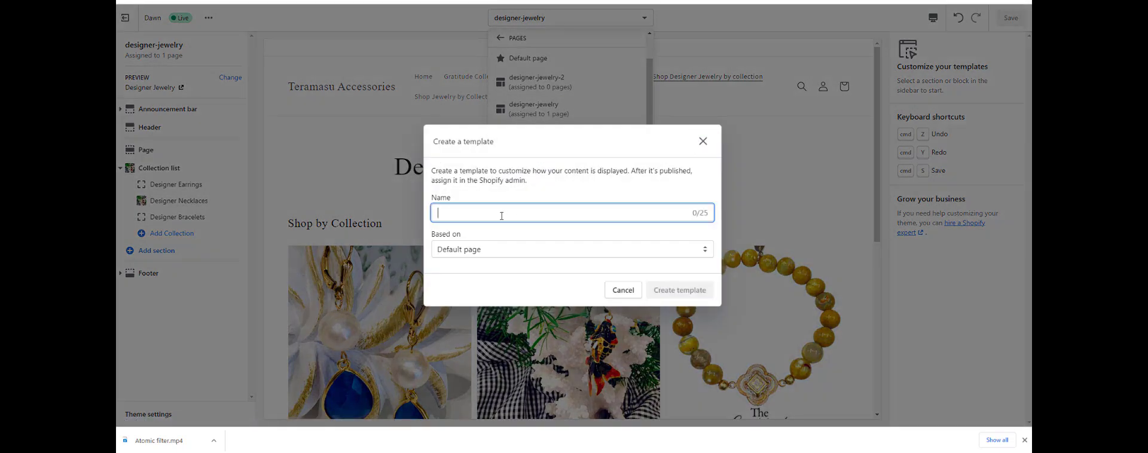
pyautogui.write('Jew')
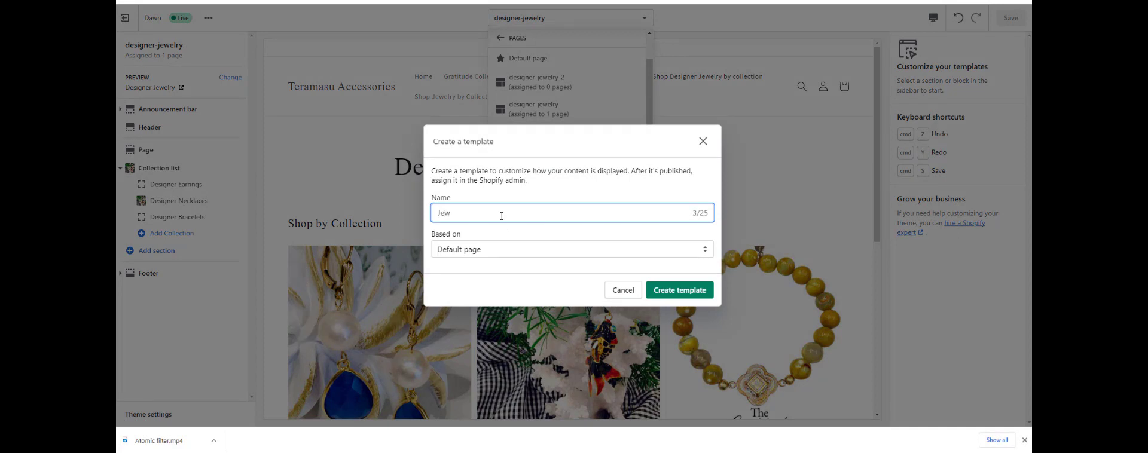
pyautogui.write('elry Colelction')
pyautogui.press('BackSpace')
pyautogui.press('BackSpace')
pyautogui.press('BackSpace')
pyautogui.press('BackSpace')
pyautogui.write('la')
pyautogui.press('BackSpace')
pyautogui.write('ections')
pyautogui.click(680, 291)
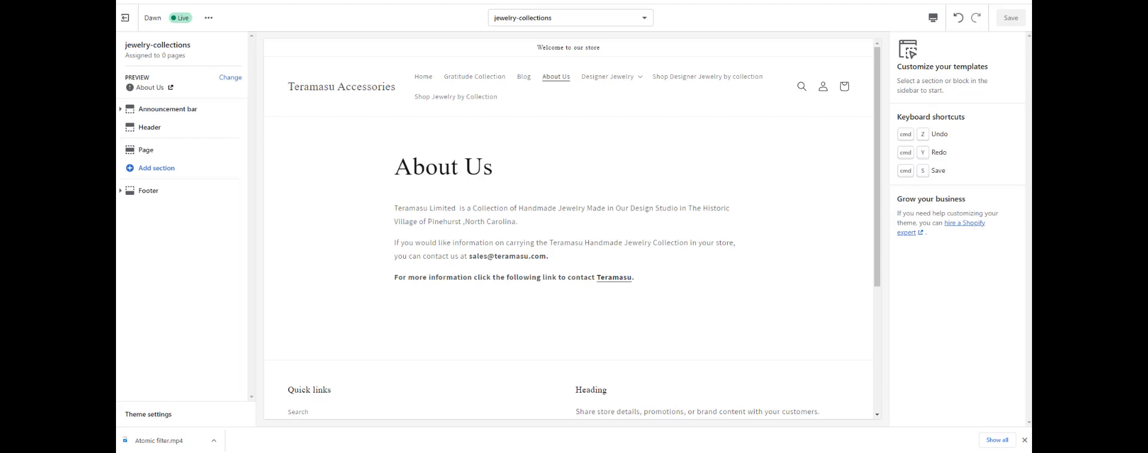
# Step: Assign the jewelry-collections theme template to the Shop by Collection page in the store admin and save the page
pyautogui.click(126, 18)
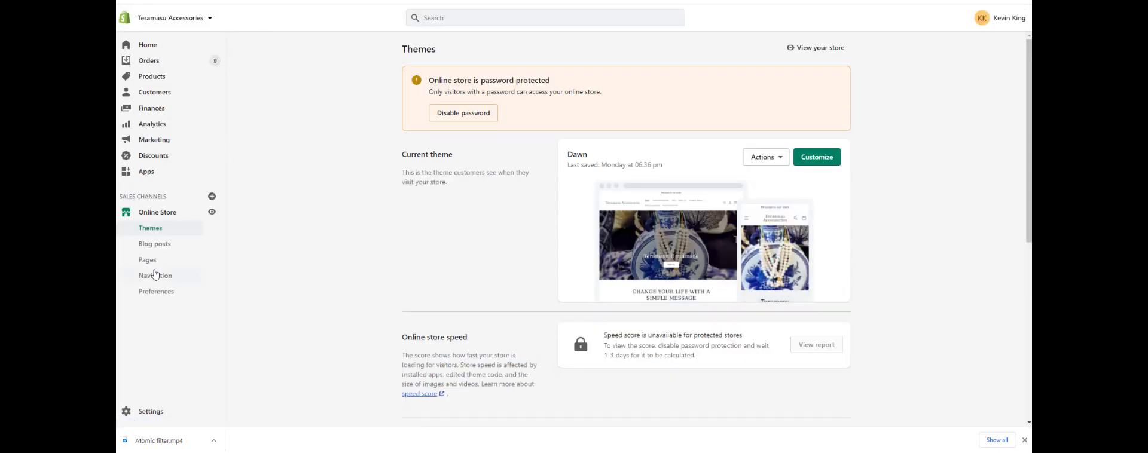
pyautogui.click(147, 260)
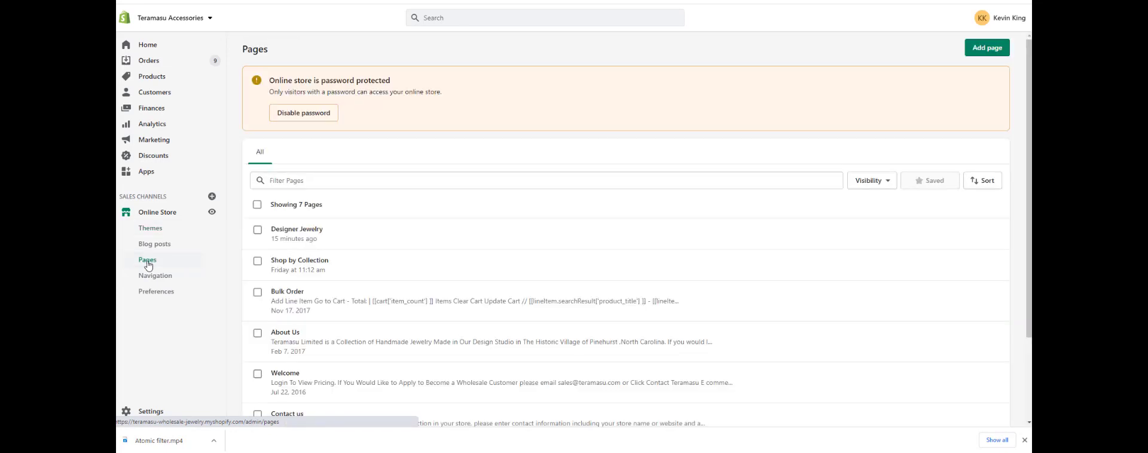
pyautogui.scroll(-1, 386, 232)
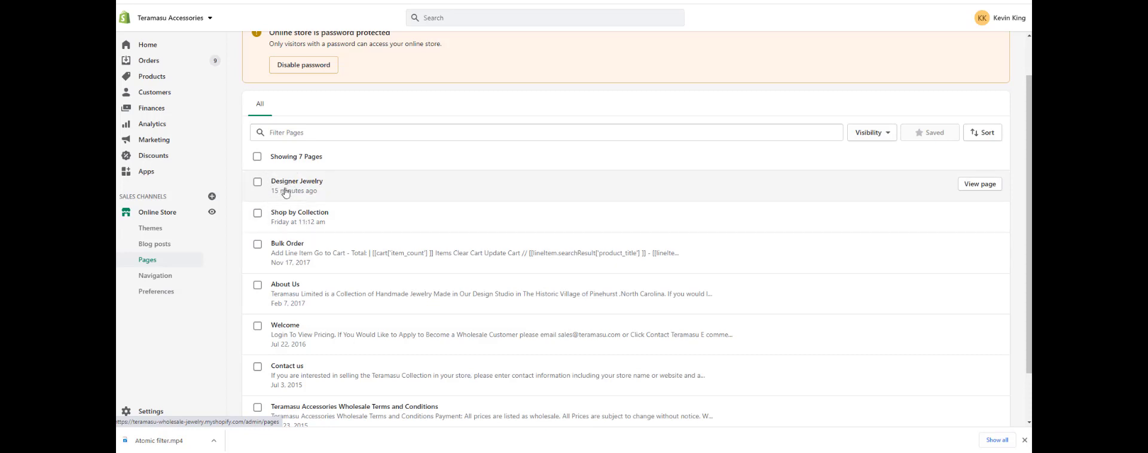
pyautogui.click(286, 219)
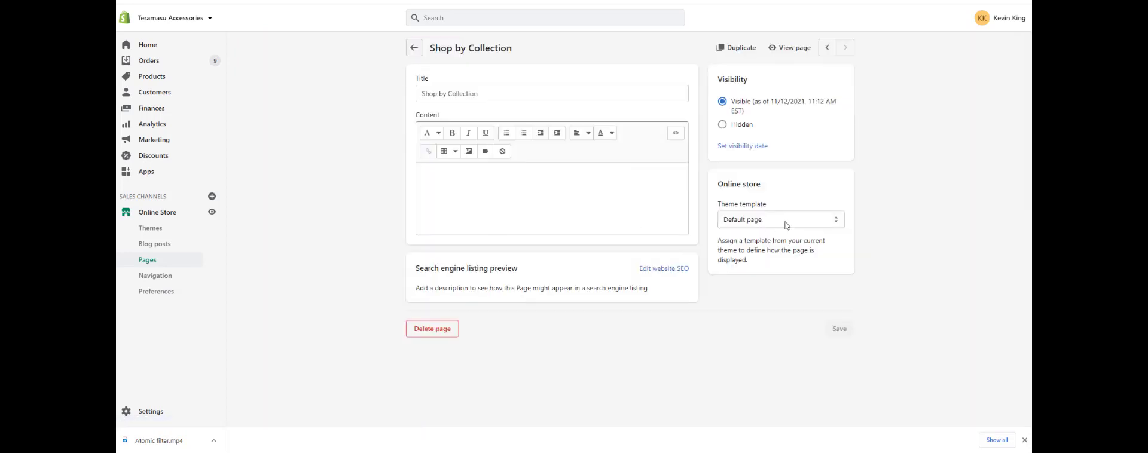
pyautogui.click(787, 226)
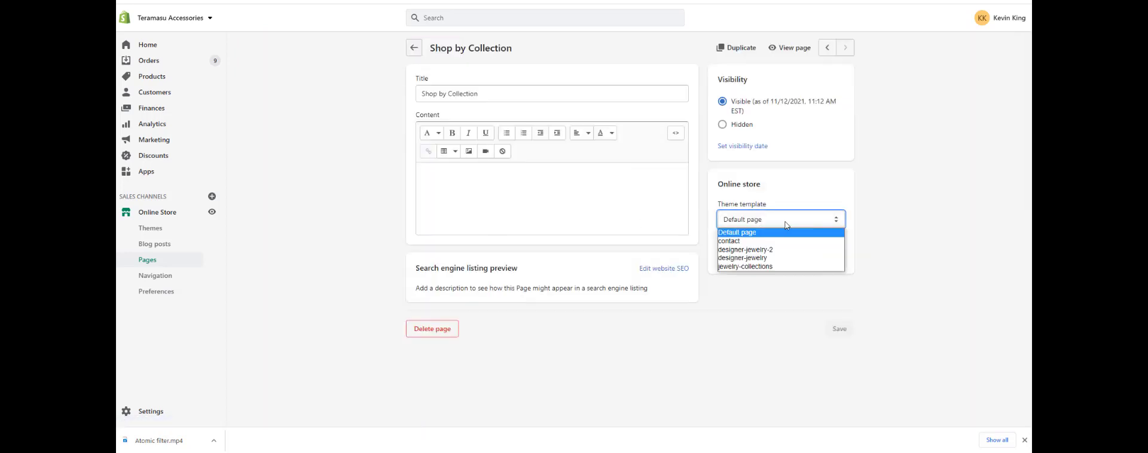
pyautogui.click(768, 266)
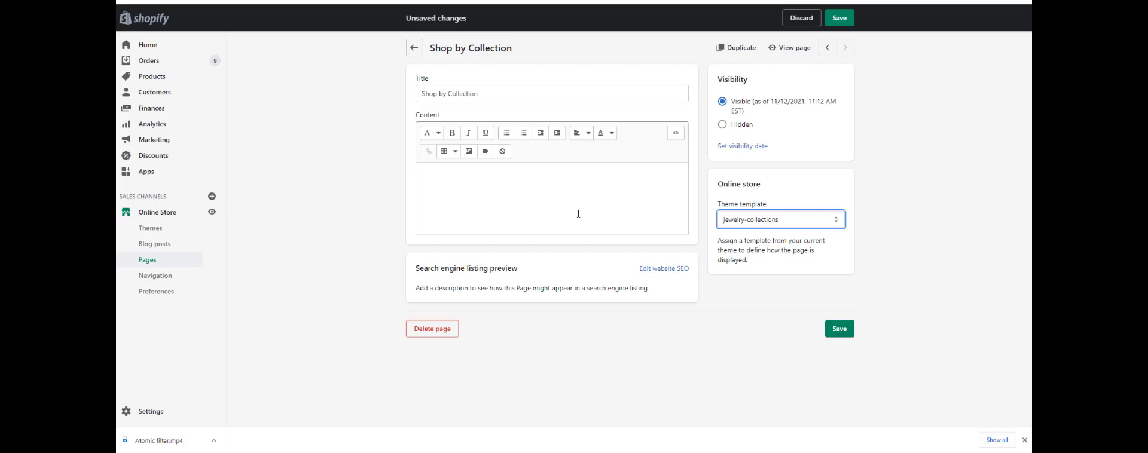
pyautogui.click(839, 334)
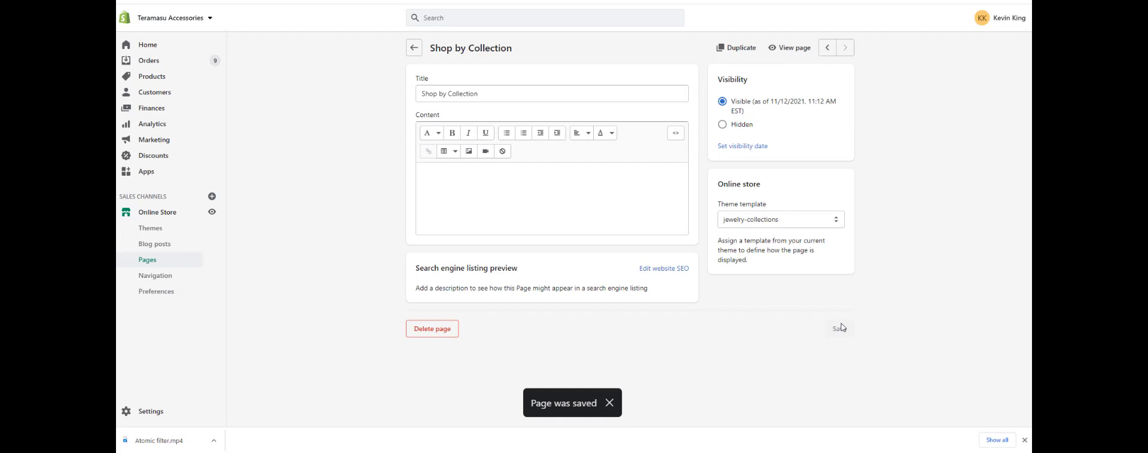
# Step: Open the Shop Jewelry by Collection page in the Dawn theme customizer and add a Collection list section
pyautogui.click(155, 216)
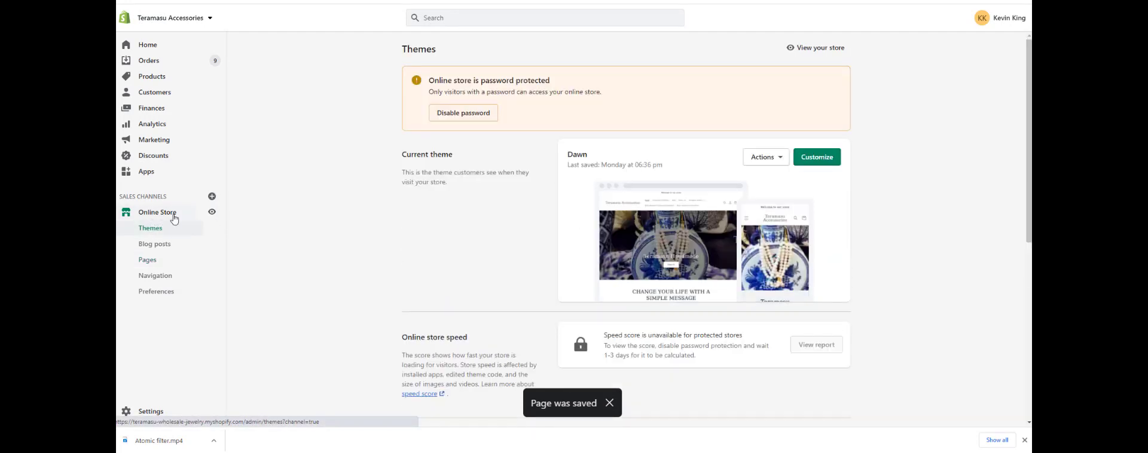
pyautogui.click(812, 159)
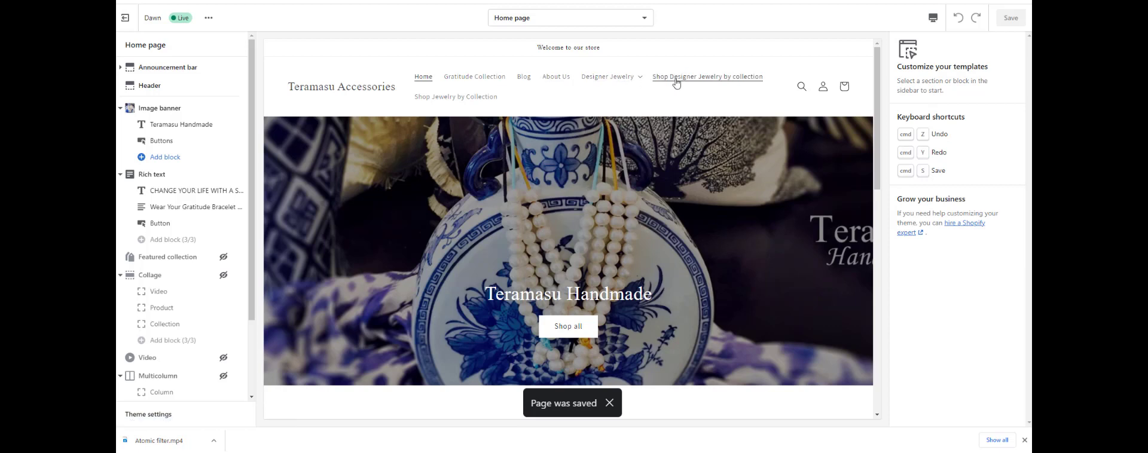
pyautogui.click(467, 98)
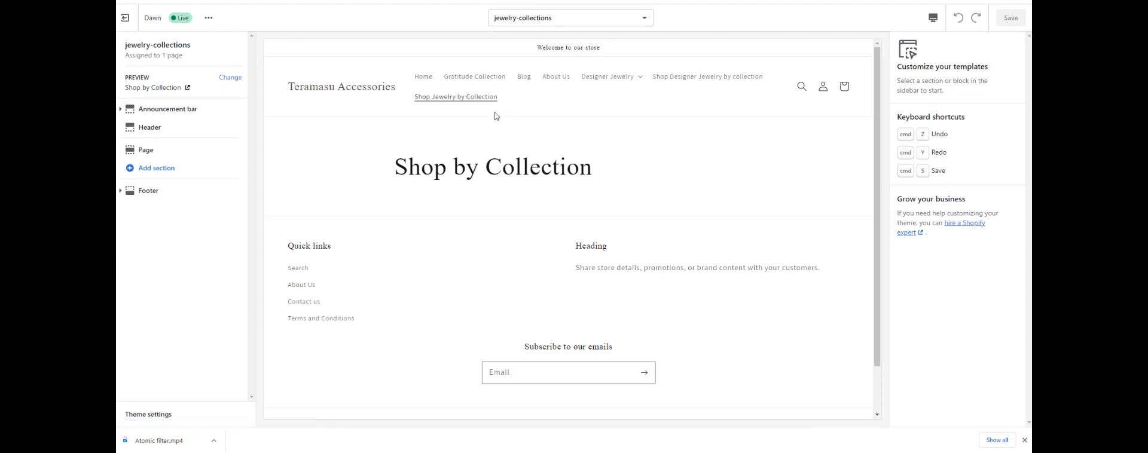
pyautogui.click(157, 168)
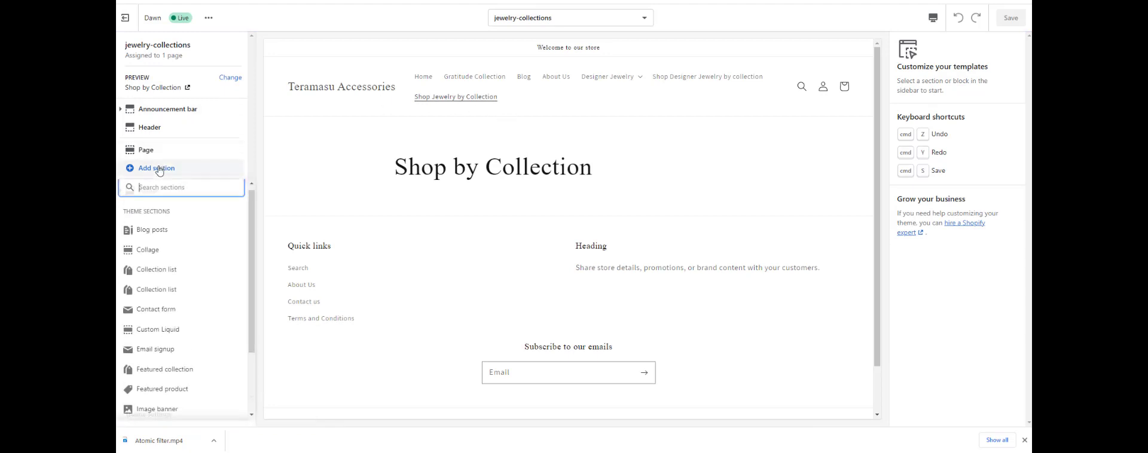
pyautogui.scroll(-3, 166, 267)
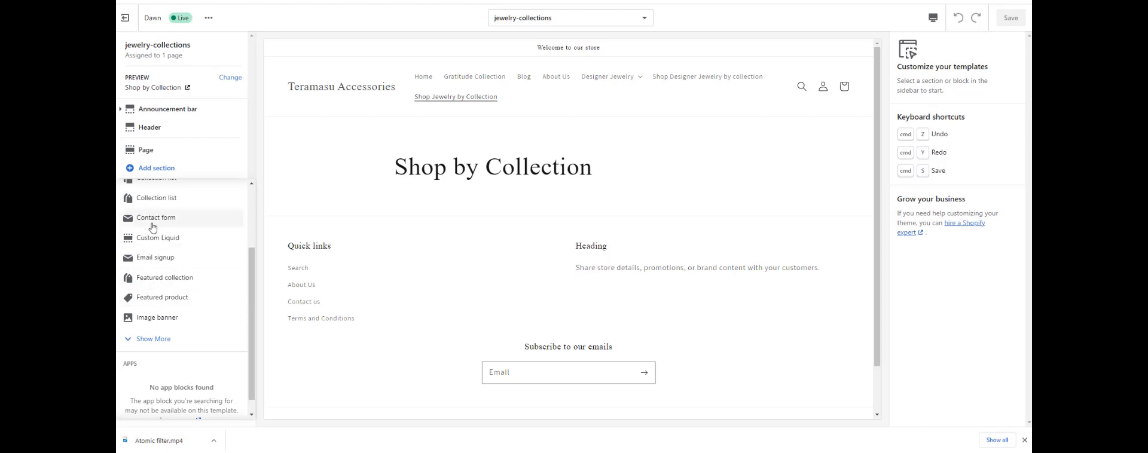
pyautogui.scroll(3, 153, 262)
pyautogui.click(154, 276)
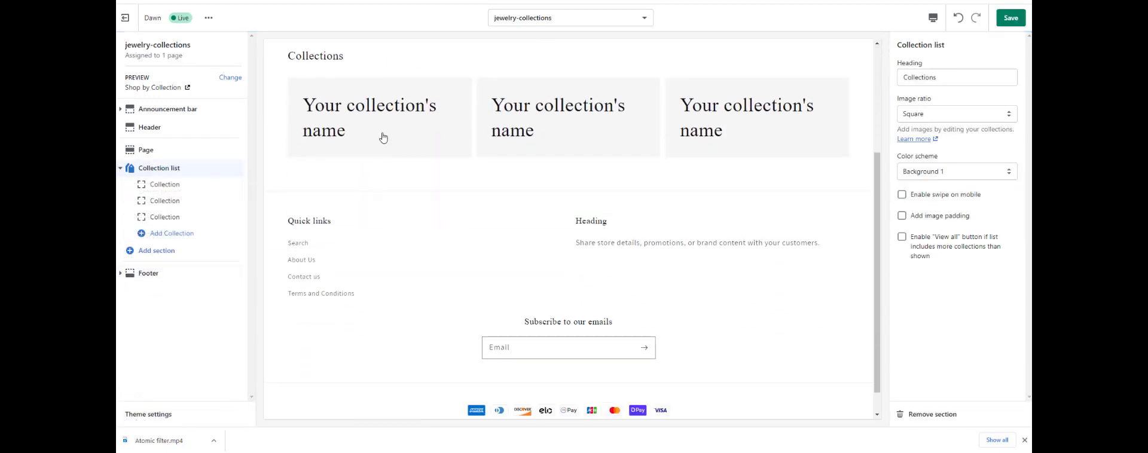
# Step: Assign the Bracelets collection to the first block of the Collection list section
pyautogui.click(164, 184)
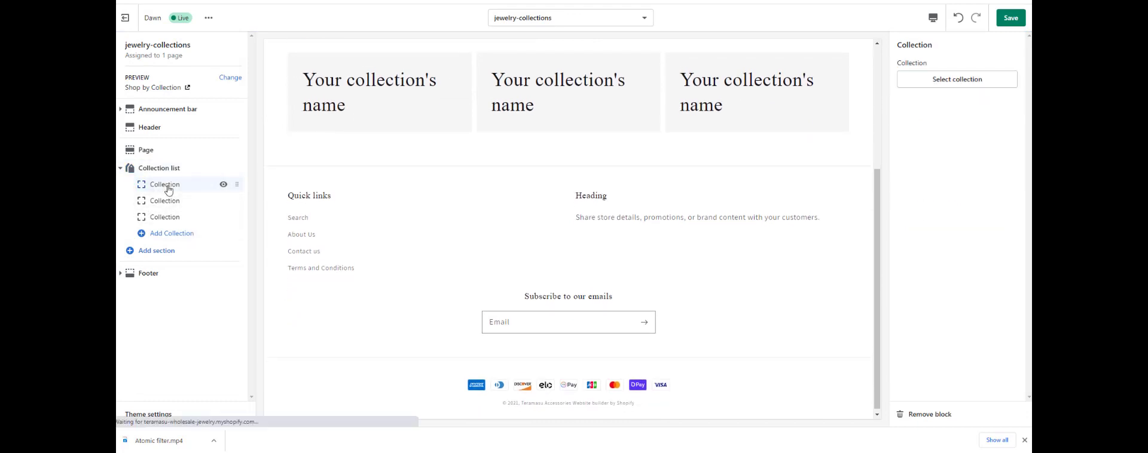
pyautogui.click(949, 84)
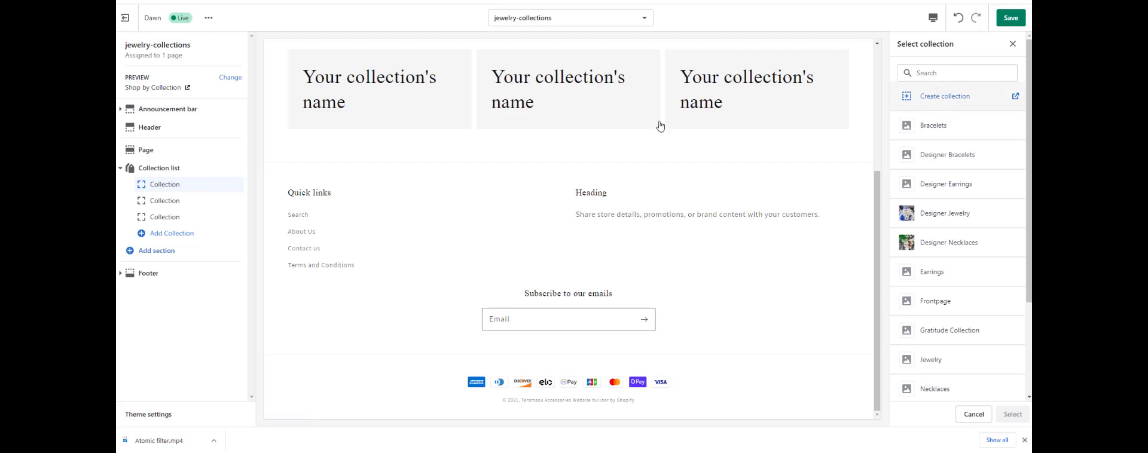
pyautogui.click(929, 127)
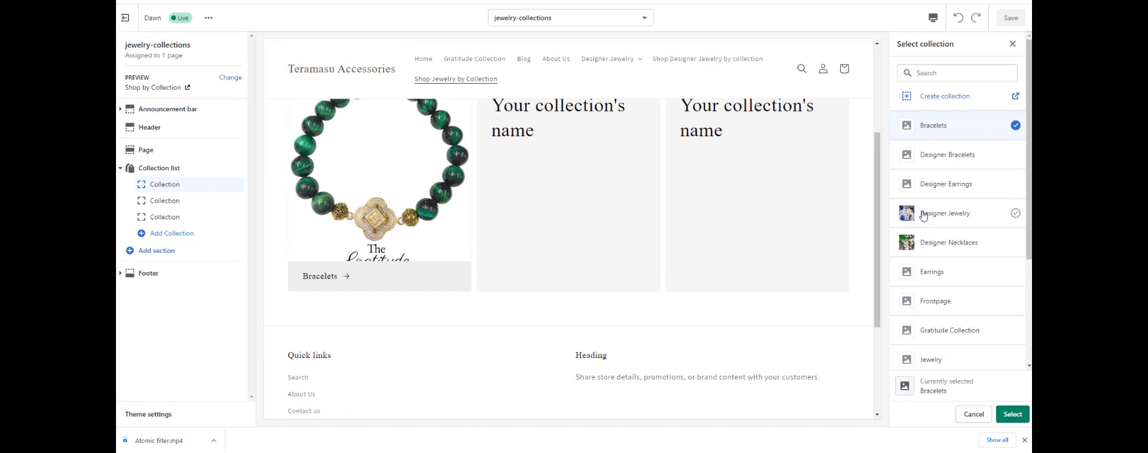
pyautogui.click(1012, 415)
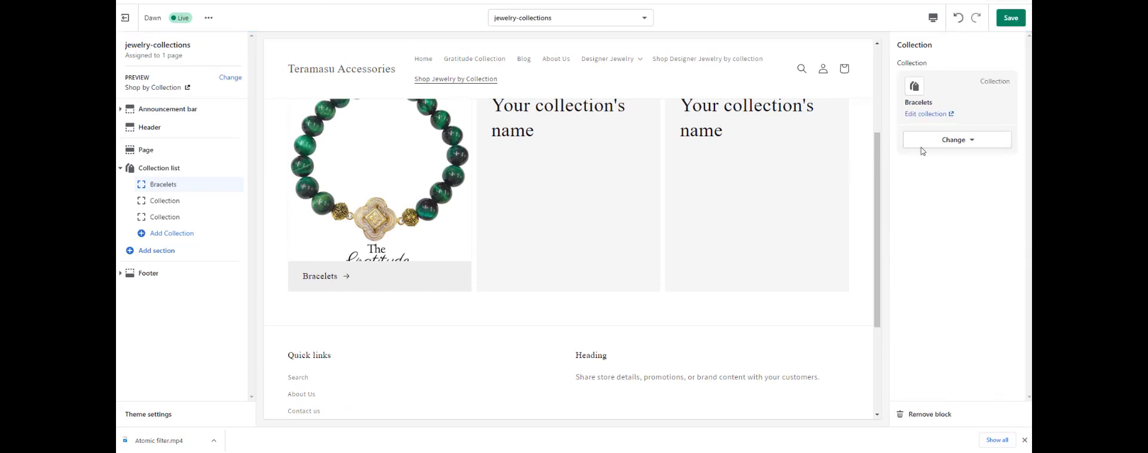
# Step: Assign the Earrings collection to the second block of the Collection list section
pyautogui.click(159, 202)
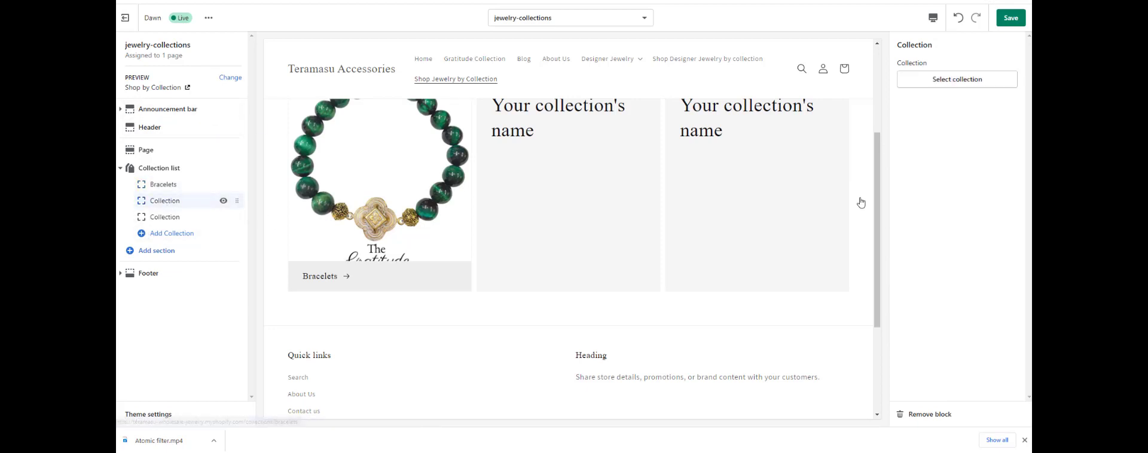
pyautogui.click(937, 80)
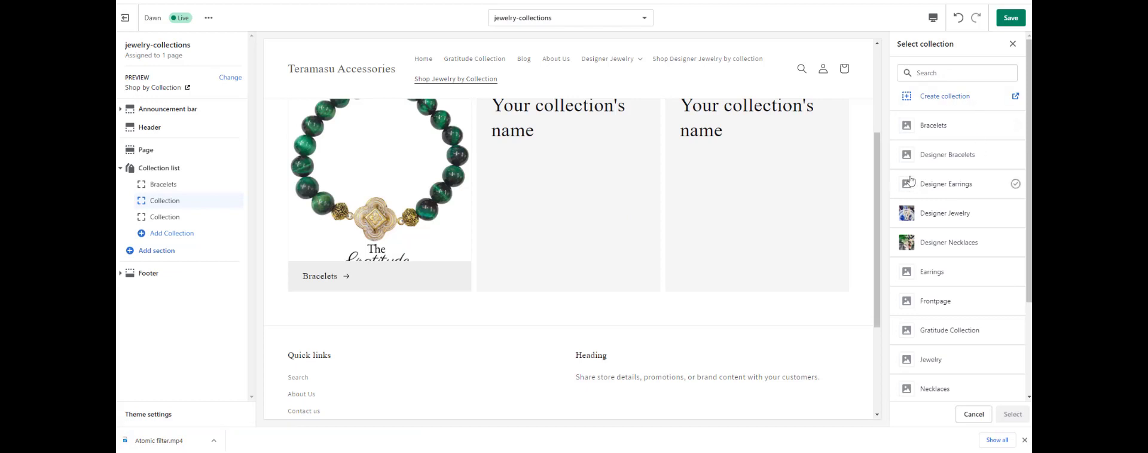
pyautogui.click(938, 279)
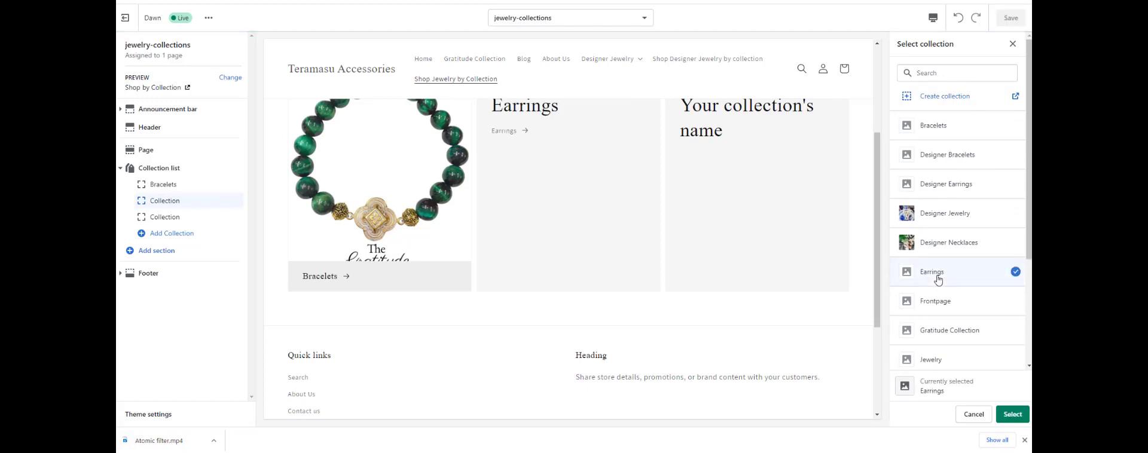
pyautogui.click(1013, 413)
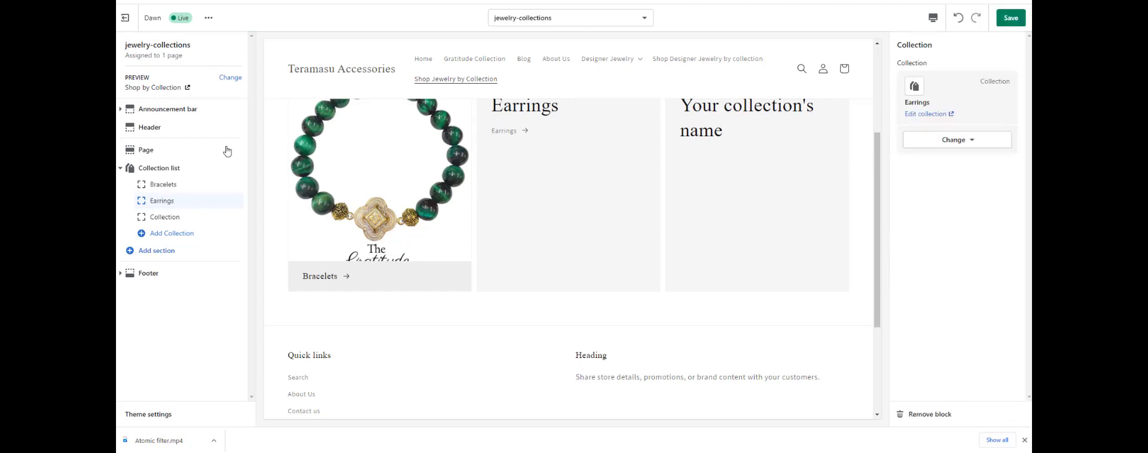
# Step: Assign the Scarves collection to the third block of the Collection list section
pyautogui.click(162, 218)
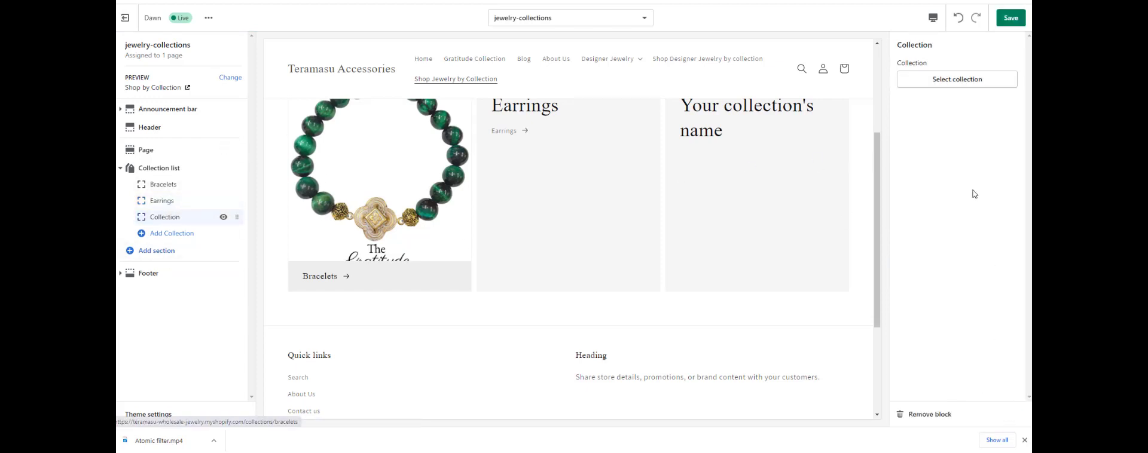
pyautogui.click(934, 79)
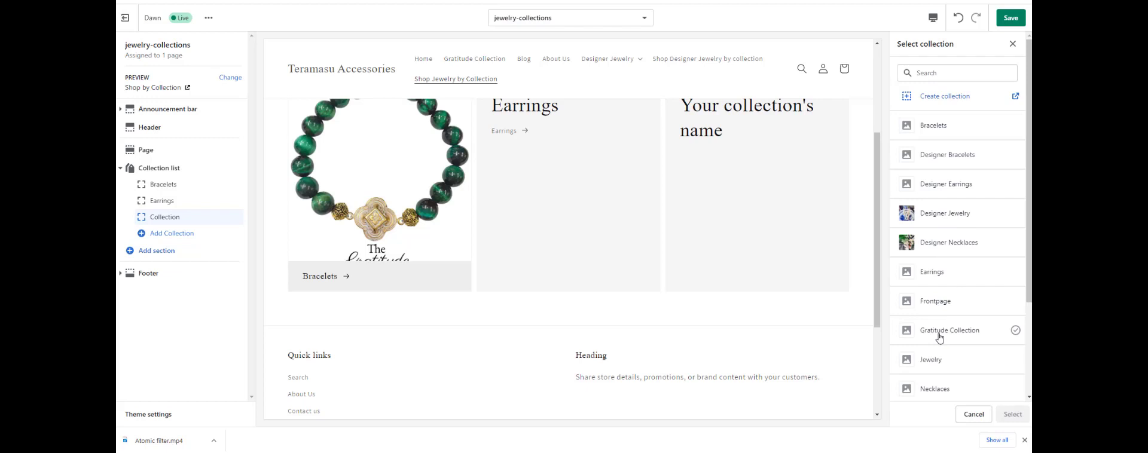
pyautogui.scroll(-3, 939, 338)
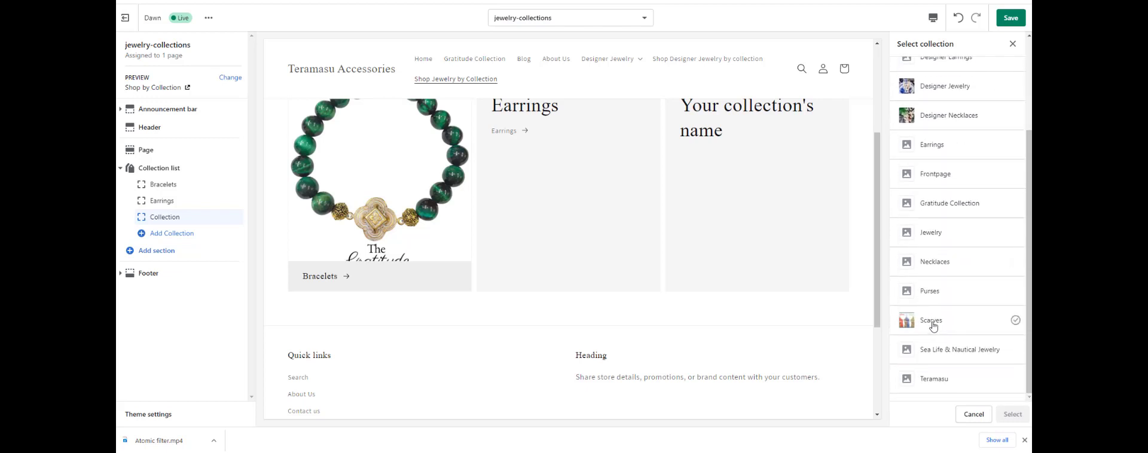
pyautogui.click(934, 325)
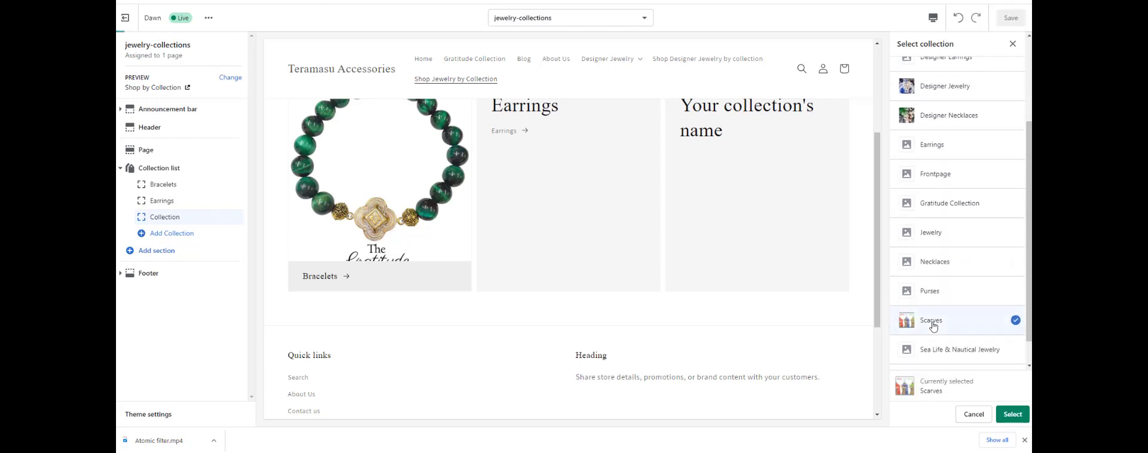
pyautogui.click(1012, 414)
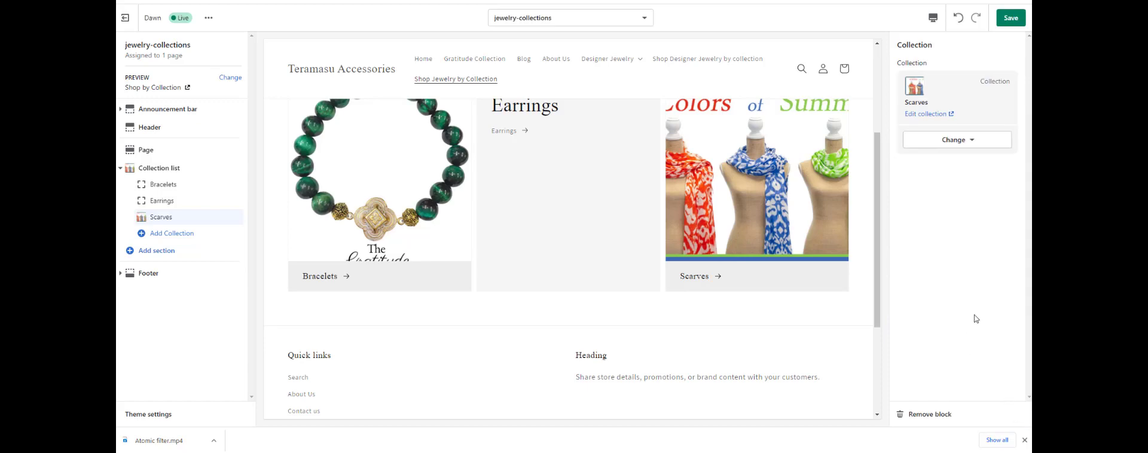
# Step: Save the jewelry-collections template with its Bracelets, Earrings and Scarves collection list
pyautogui.click(1011, 19)
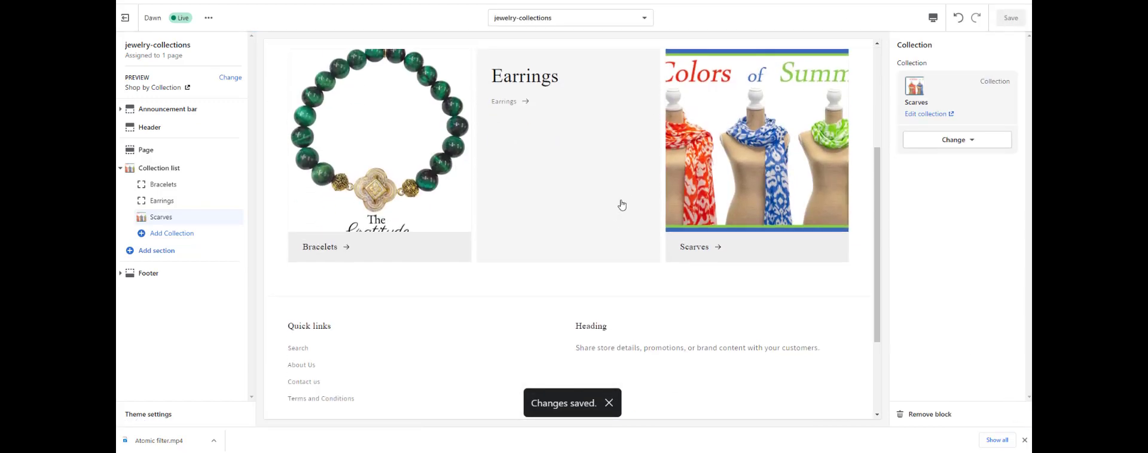
pyautogui.scroll(3, 621, 203)
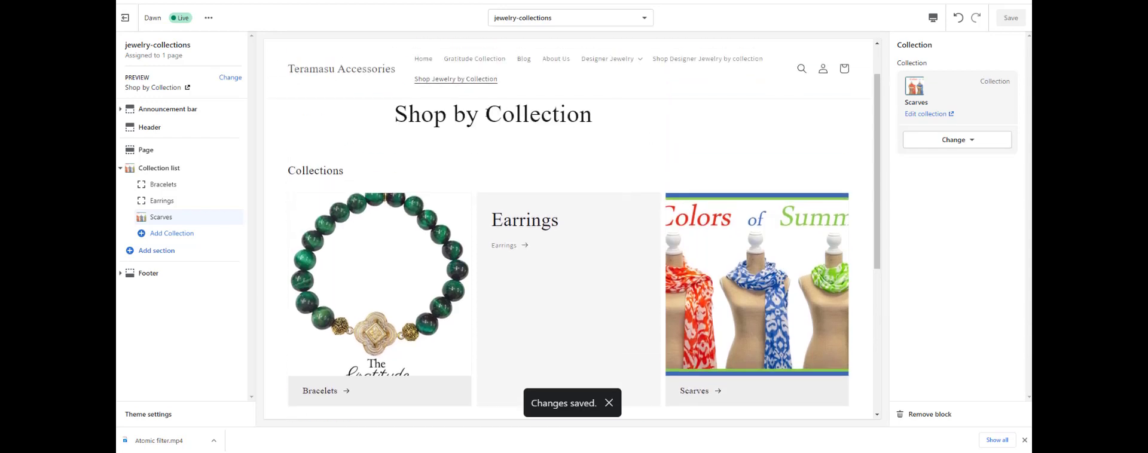
# Step: Preview the Shop Designer Jewelry by collection page and return to the Shop Jewelry by Collection page to compare the two
pyautogui.click(606, 62)
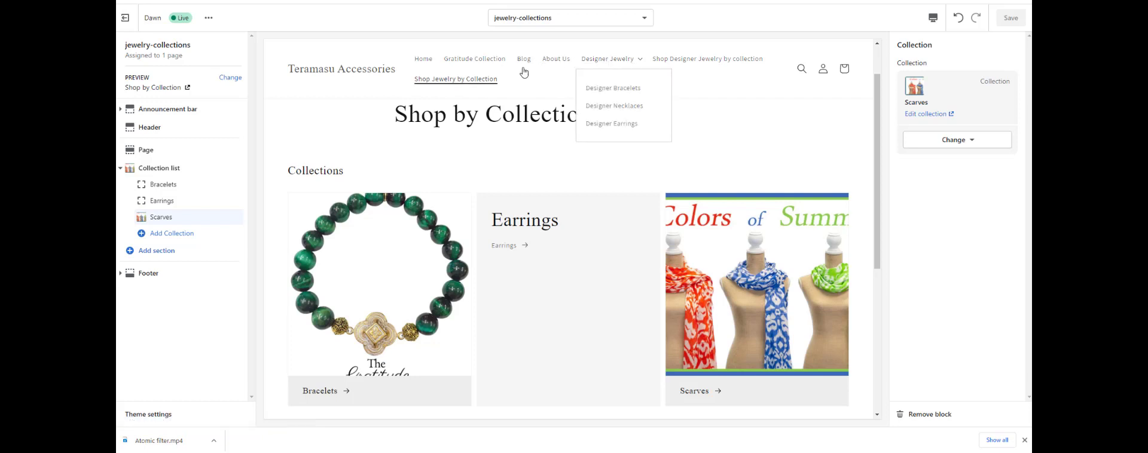
pyautogui.rightClick(655, 45)
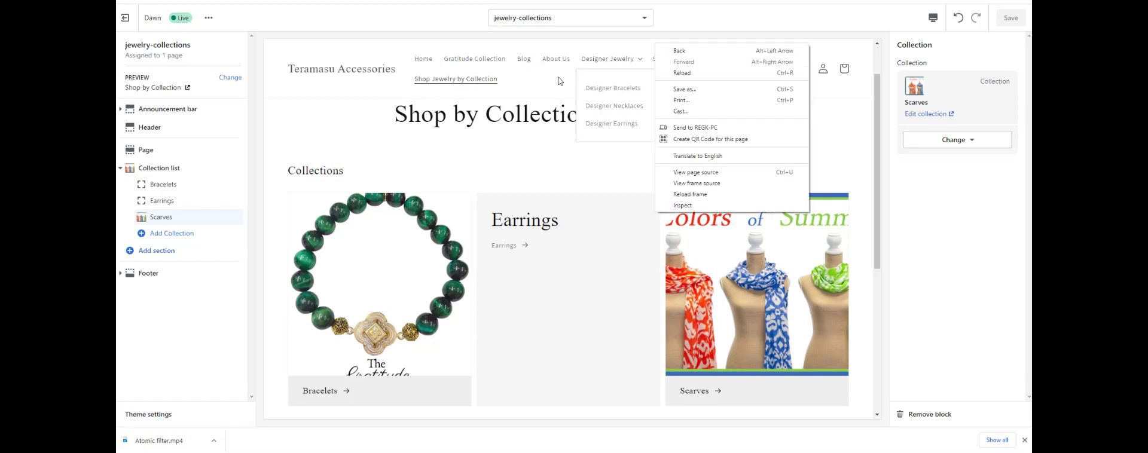
pyautogui.press('Escape')
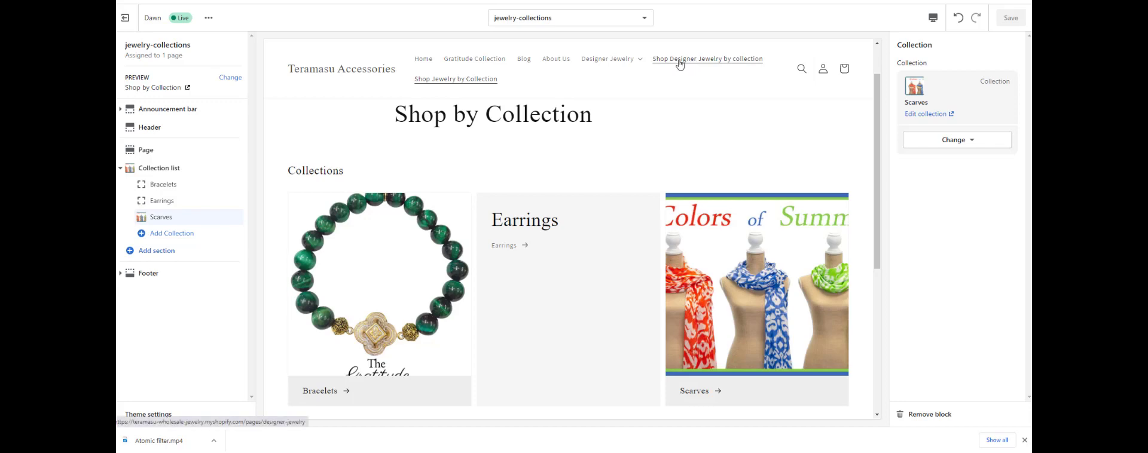
pyautogui.click(691, 60)
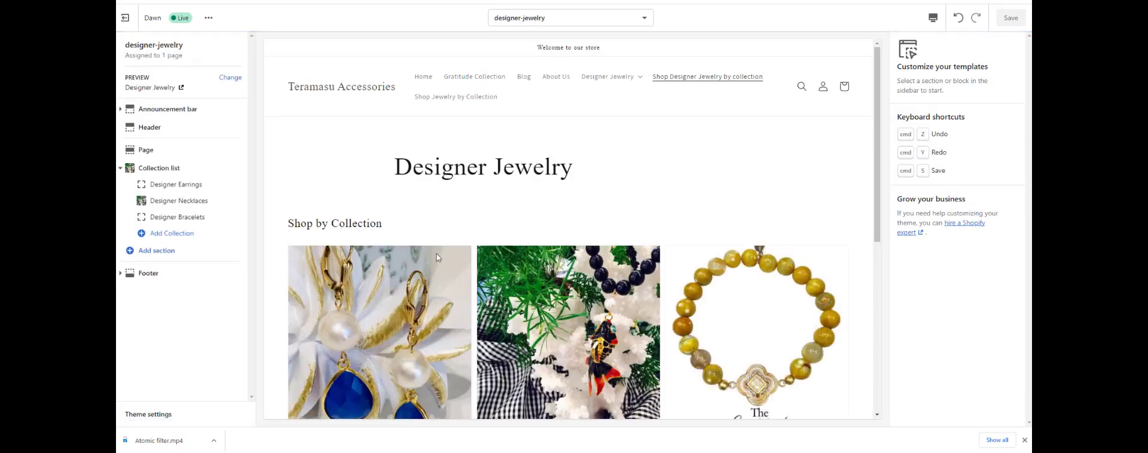
pyautogui.click(442, 99)
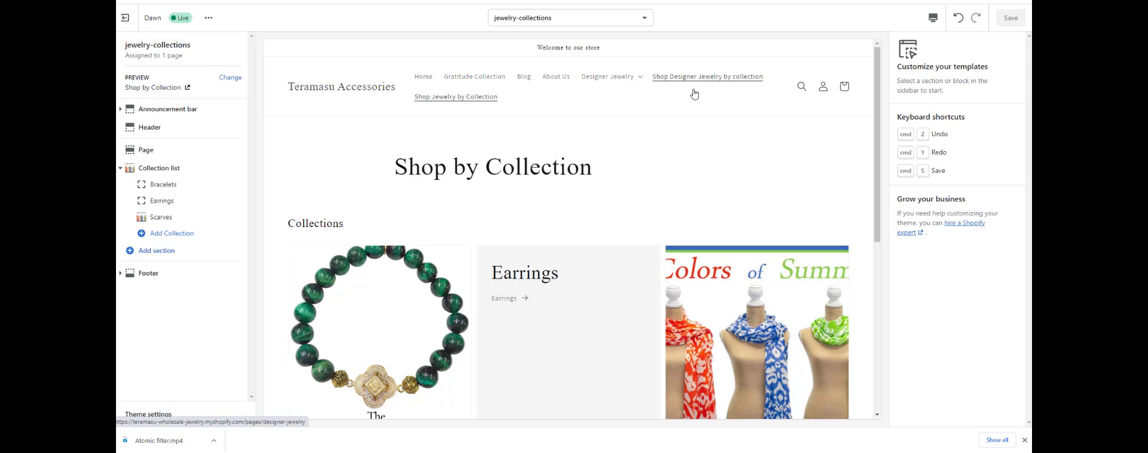
# Step: Review the theme's existing page templates and the number of pages assigned to each
pyautogui.click(583, 24)
pyautogui.scroll(-1, 567, 112)
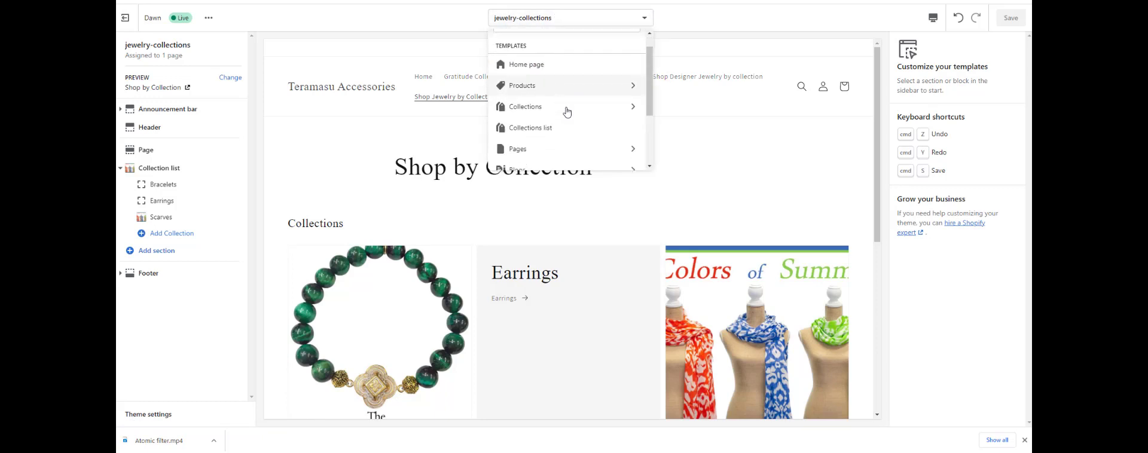
pyautogui.scroll(-1, 565, 112)
pyautogui.scroll(1, 562, 137)
pyautogui.scroll(-1, 561, 136)
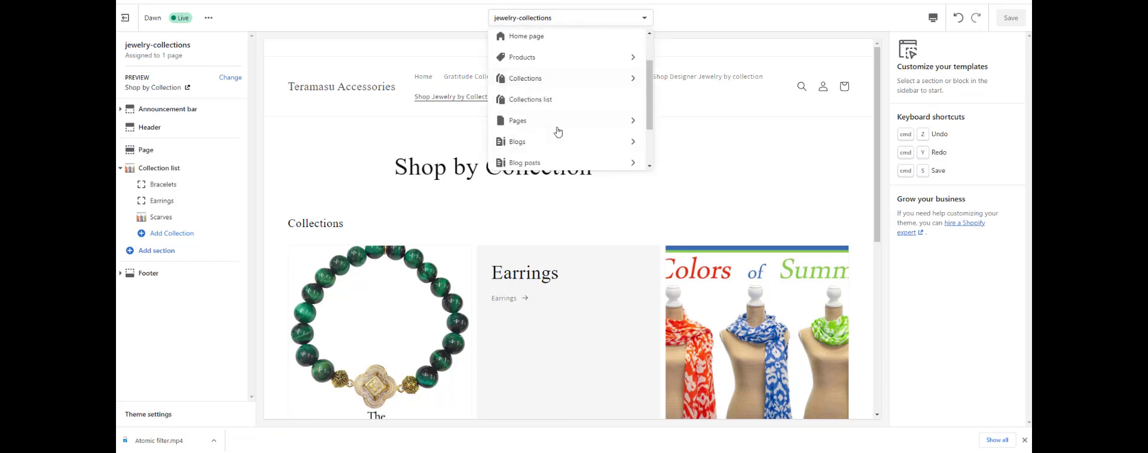
pyautogui.click(557, 122)
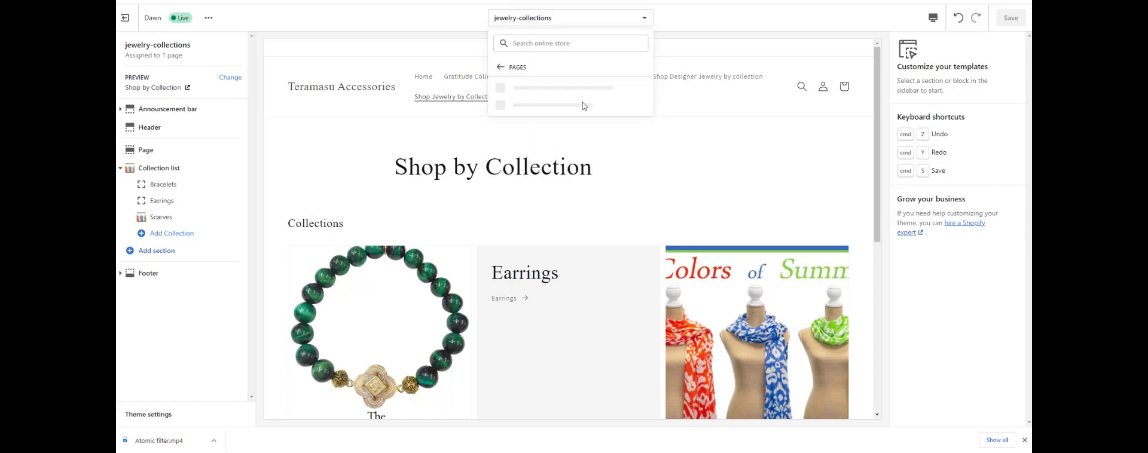
pyautogui.scroll(-2, 576, 86)
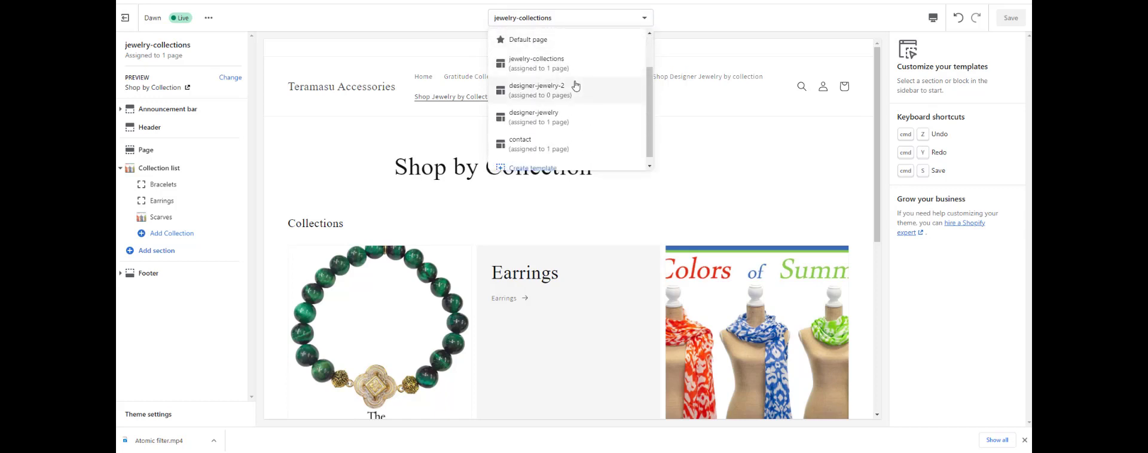
pyautogui.click(645, 21)
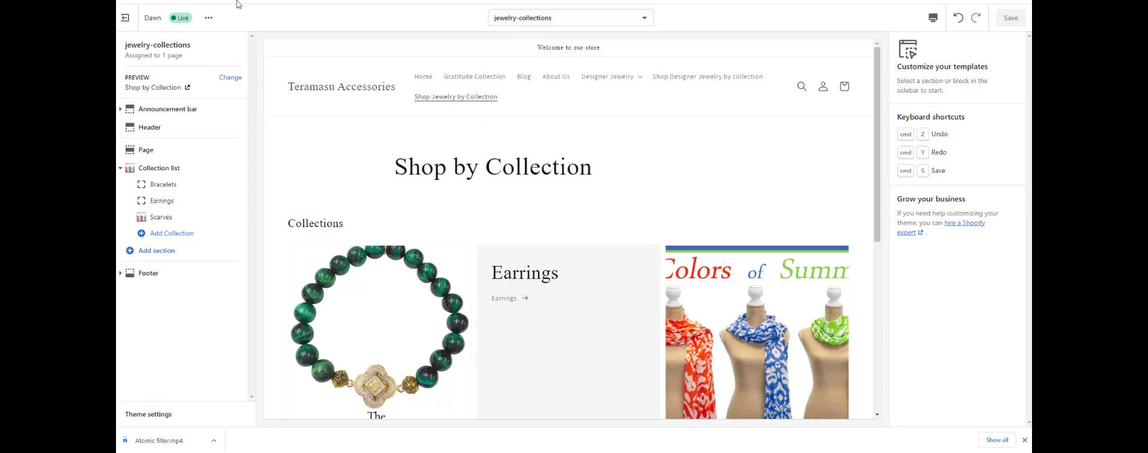
# Step: Exit the theme customizer and open the Designer Jewelry page from the online store's pages to check its theme template
pyautogui.click(125, 18)
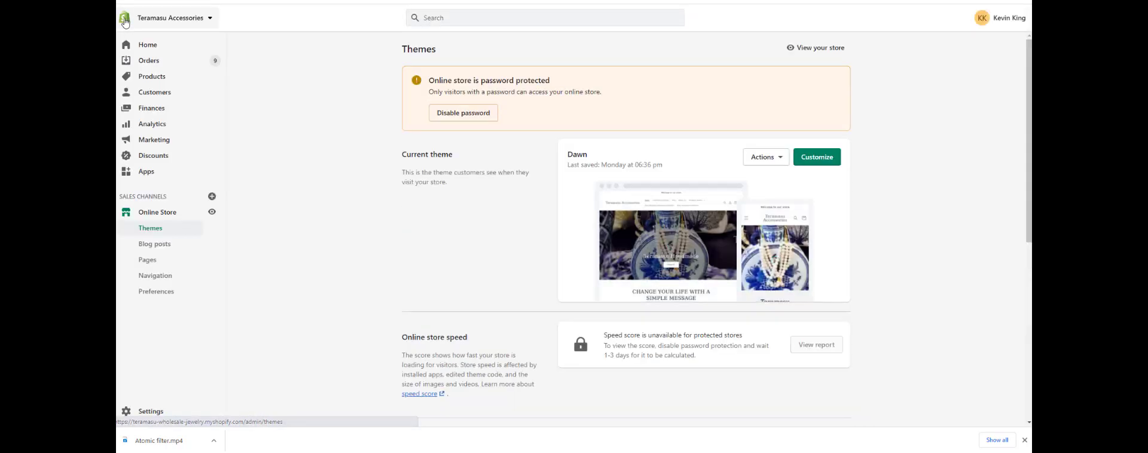
pyautogui.click(148, 260)
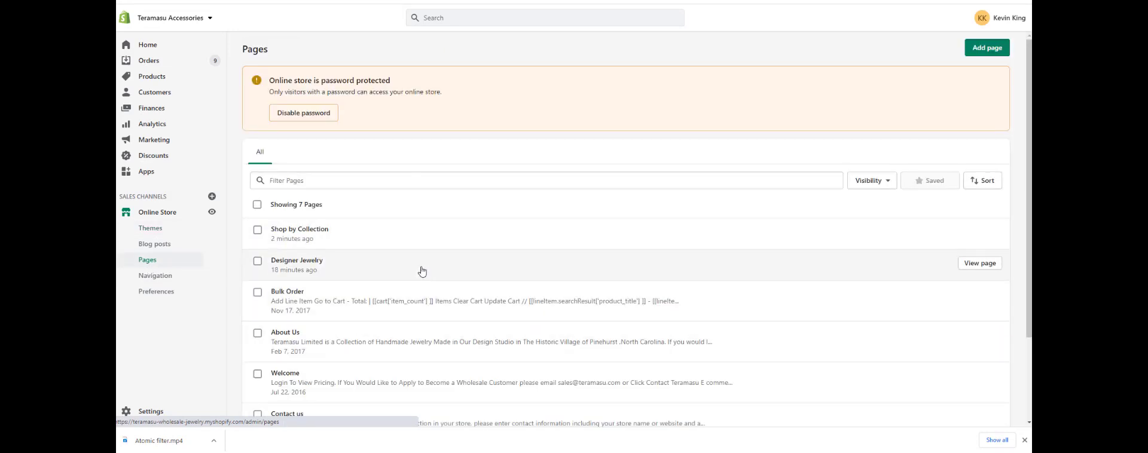
pyautogui.click(284, 266)
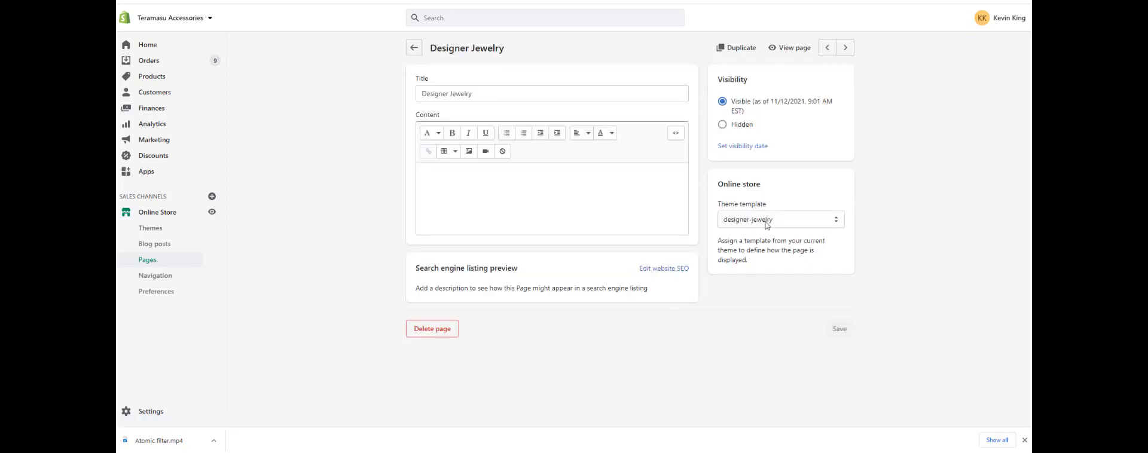